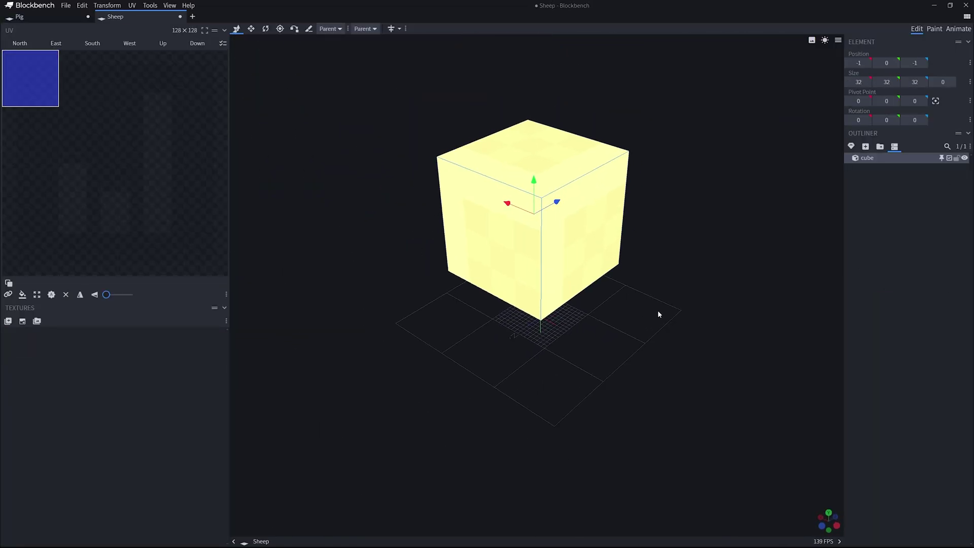
# Snap the sheep's Nose cube onto the Body cube's front upper corner with Vertex Snap.
pyautogui.rightClick(881, 202)
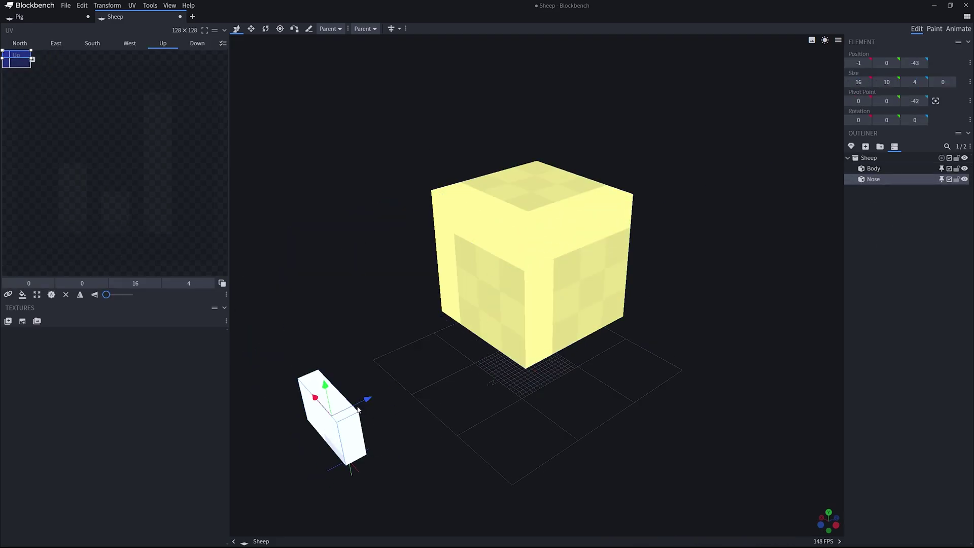
pyautogui.scroll(3, 737, 357)
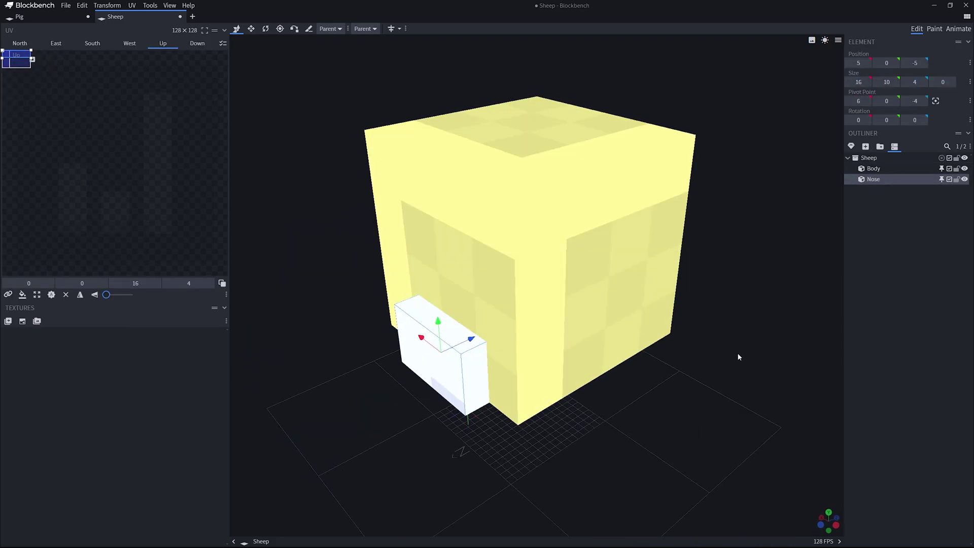
pyautogui.click(294, 29)
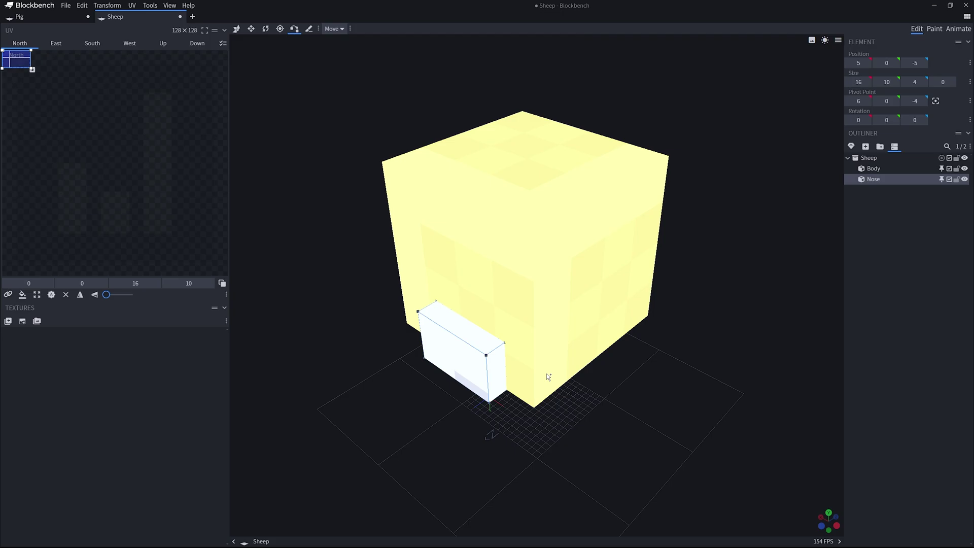
pyautogui.scroll(3, 516, 331)
pyautogui.click(529, 158)
pyautogui.click(529, 154)
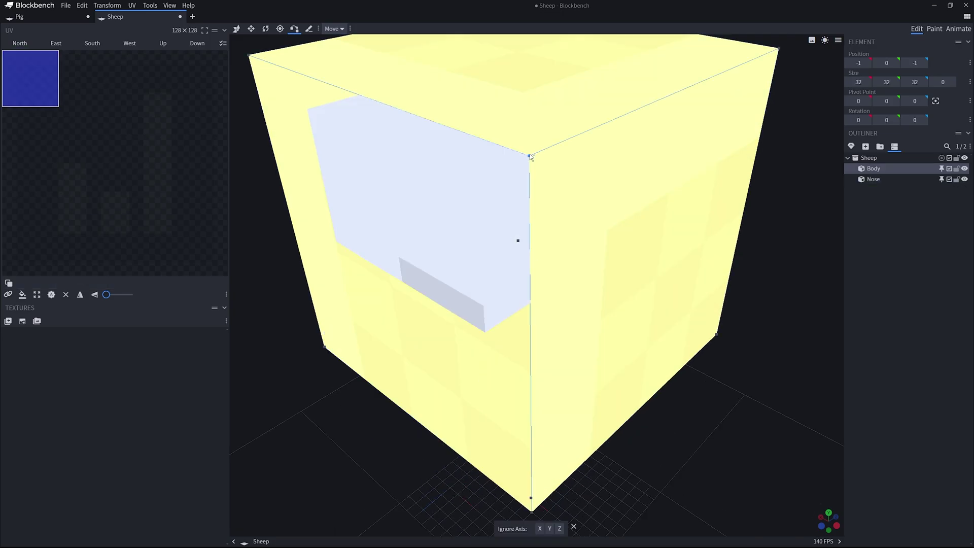
pyautogui.scroll(-3, 530, 154)
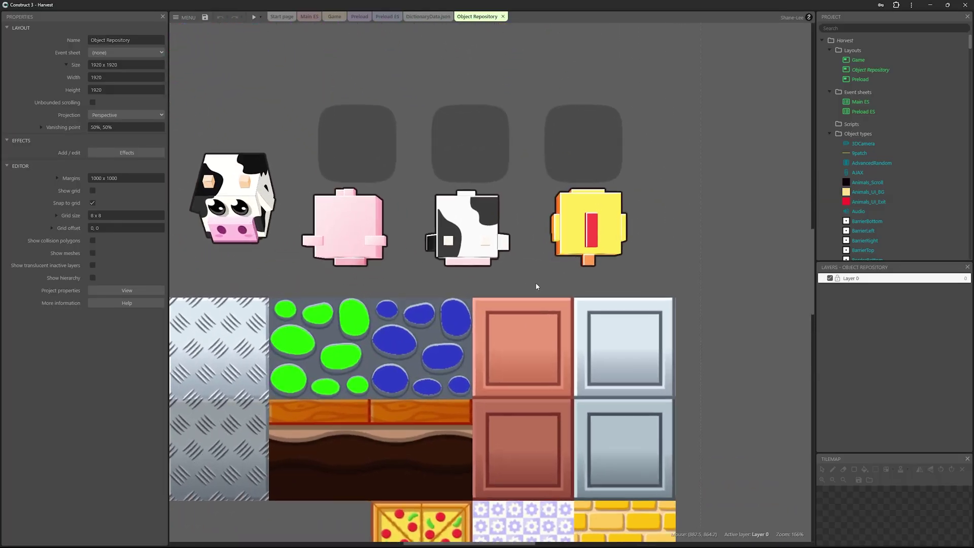
# Switch to Construct 3 and inspect the 3D cow and the other animal objects in the Object Repository layout.
pyautogui.click(587, 236)
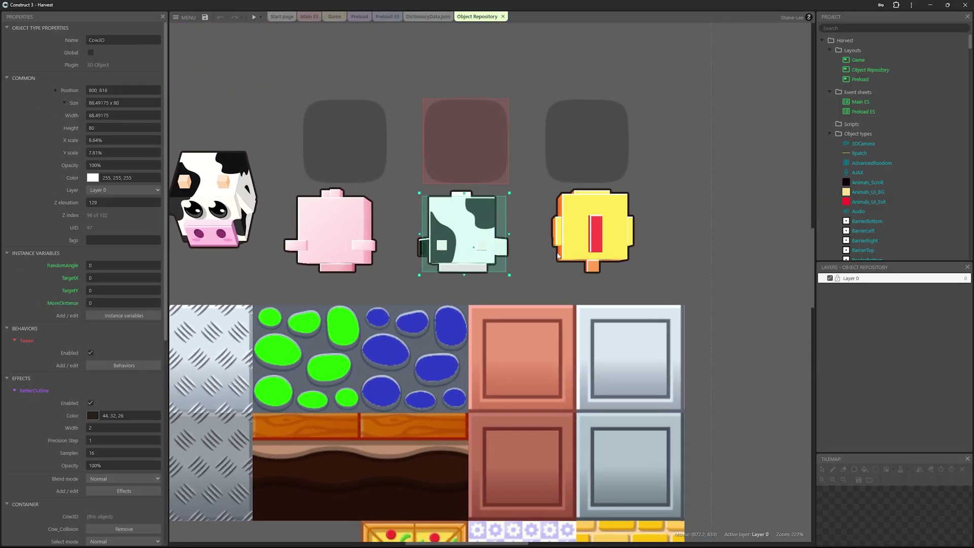
pyautogui.scroll(1, 441, 274)
pyautogui.hscroll(-2, 381, 280)
pyautogui.click(300, 270)
pyautogui.moveTo(299, 270); pyautogui.dragTo(461, 252, button='middle')
pyautogui.keyDown('ctrl'); pyautogui.scroll(3, 461, 252); pyautogui.keyUp('ctrl')
# View the 3D Object plugin among the new object types, and leave without inserting anything.
pyautogui.click(333, 272)
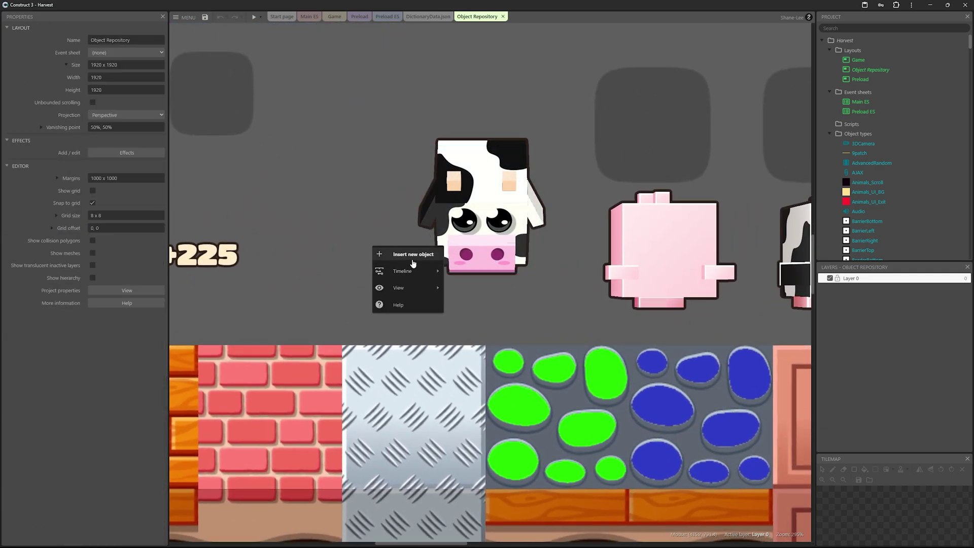
pyautogui.click(413, 255)
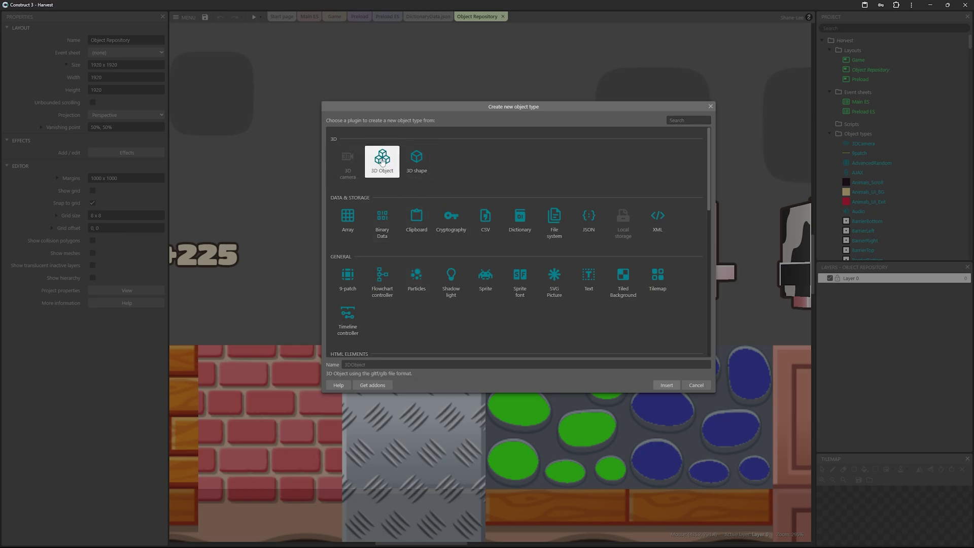
pyautogui.click(709, 106)
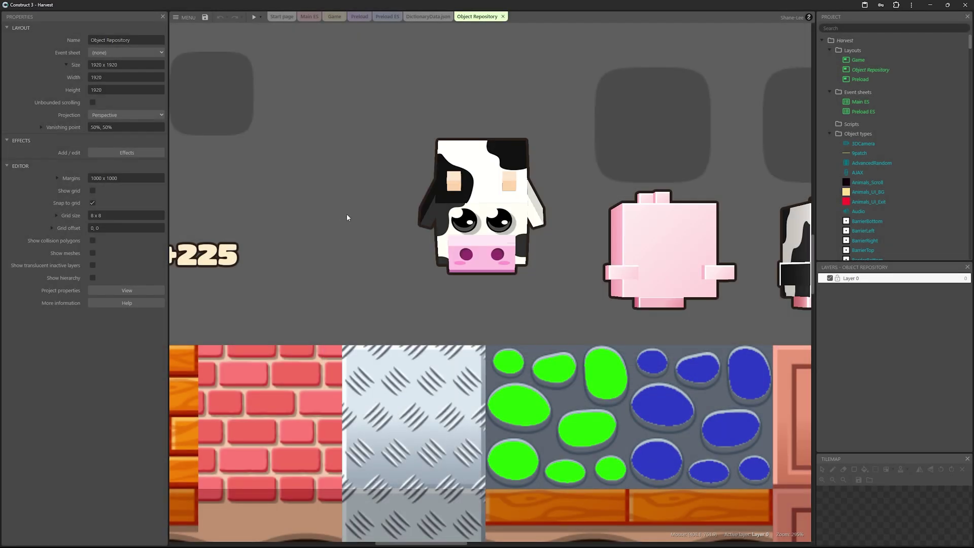
pyautogui.click(517, 213)
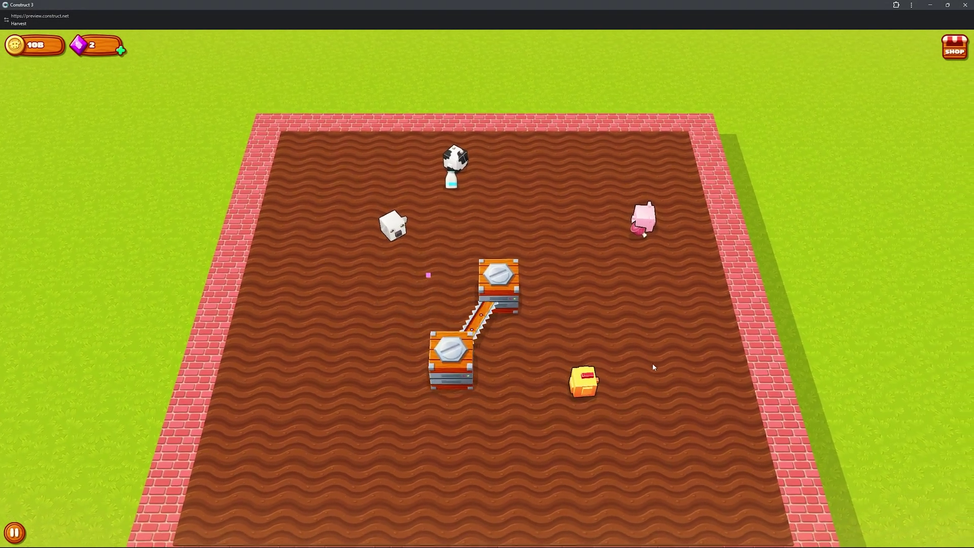
# Play the Harvest preview on the bare field, swinging the saw blocks near the animals.
pyautogui.click(629, 358)
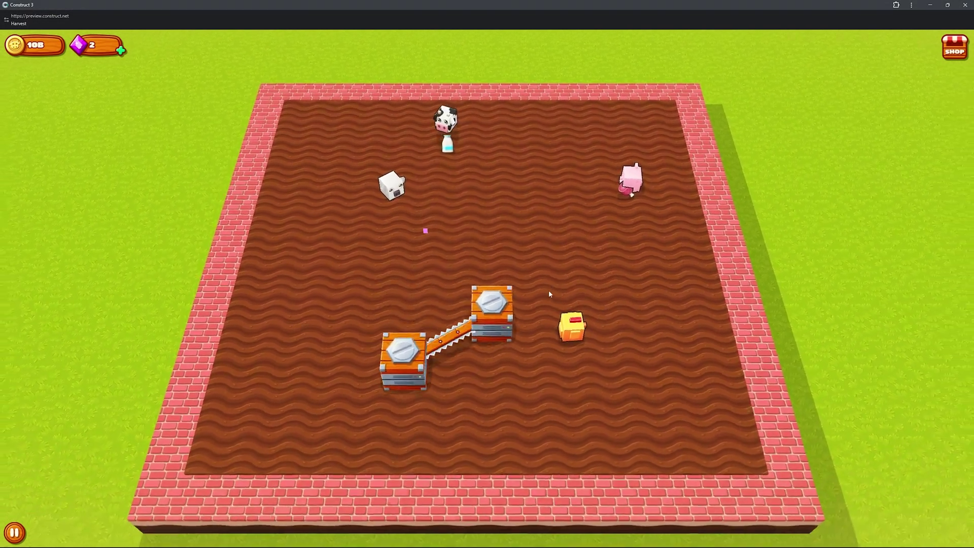
pyautogui.click(544, 291)
pyautogui.click(528, 300)
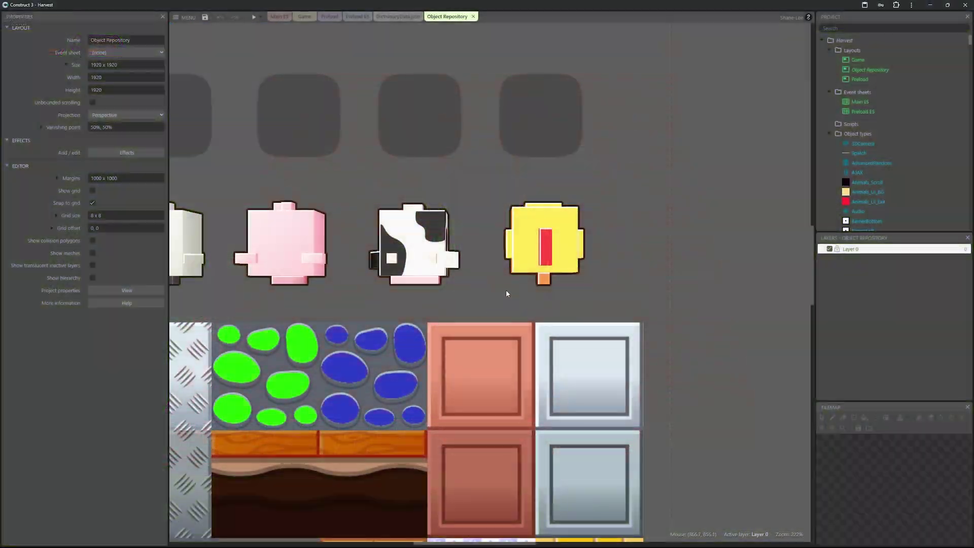
# Select the 3D chicken in the Object Repository layout and inspect it alongside the other animals.
pyautogui.click(543, 244)
pyautogui.keyDown('ctrl'); pyautogui.scroll(2, 513, 321); pyautogui.keyUp('ctrl')
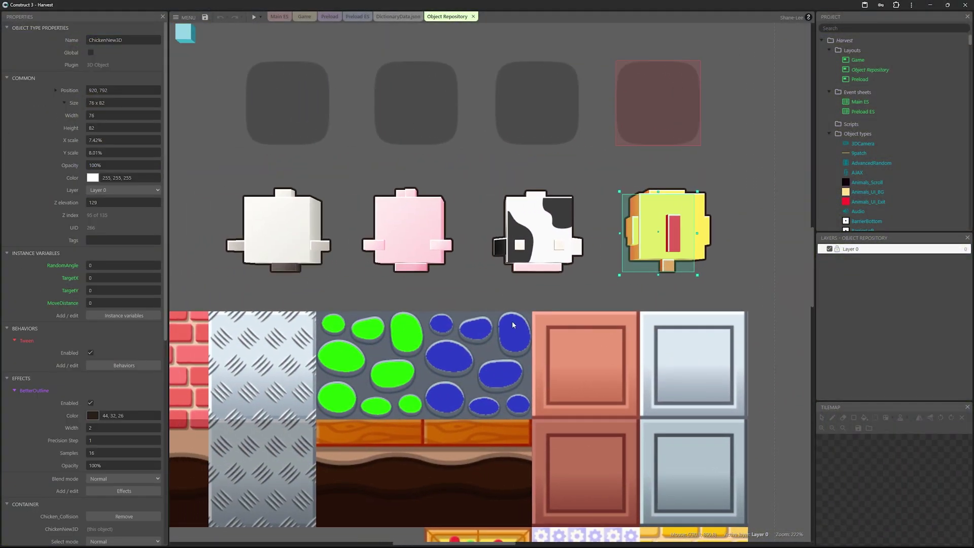
pyautogui.moveTo(292, 202); pyautogui.dragTo(330, 217)
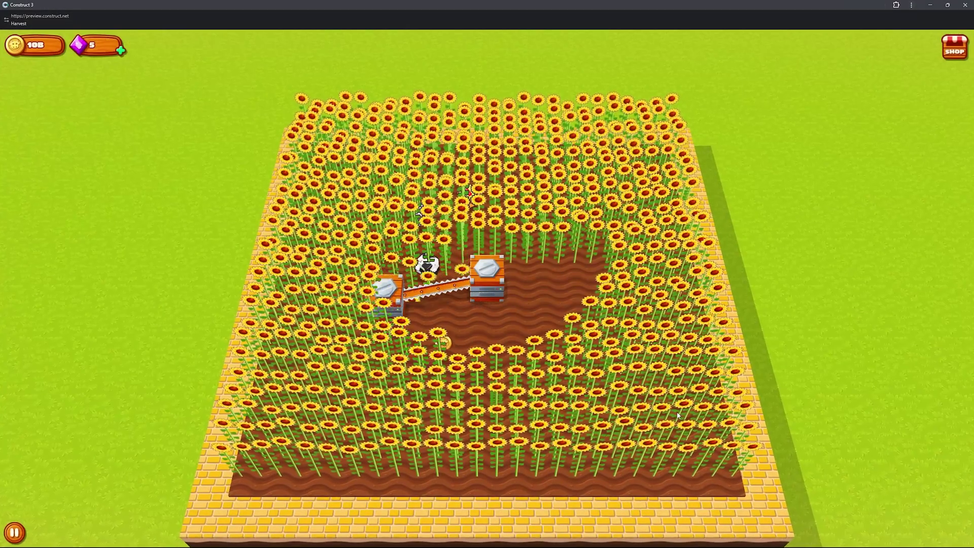
# Play the Harvest preview on the sunflower field, swinging the saw blocks through the crop.
pyautogui.click(488, 366)
pyautogui.click(499, 349)
pyautogui.click(516, 354)
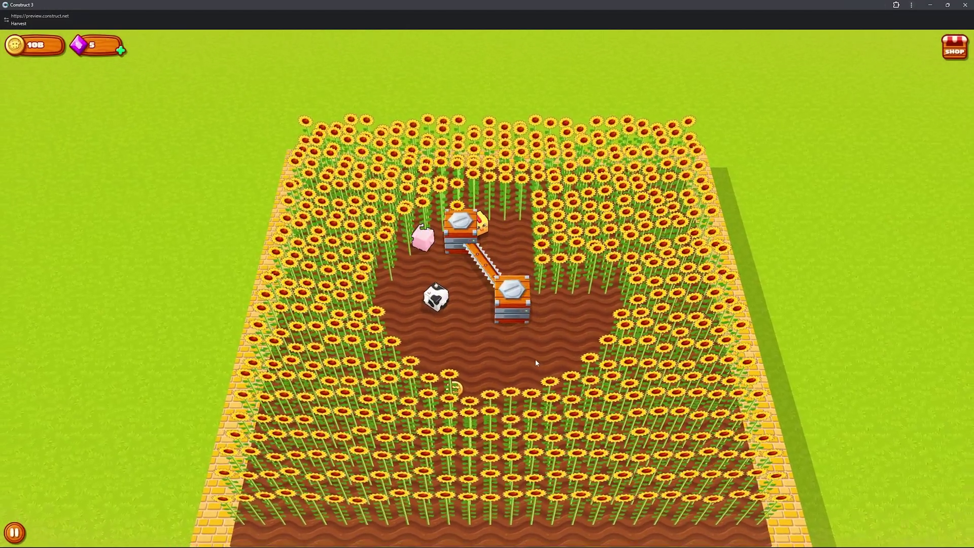
pyautogui.click(539, 363)
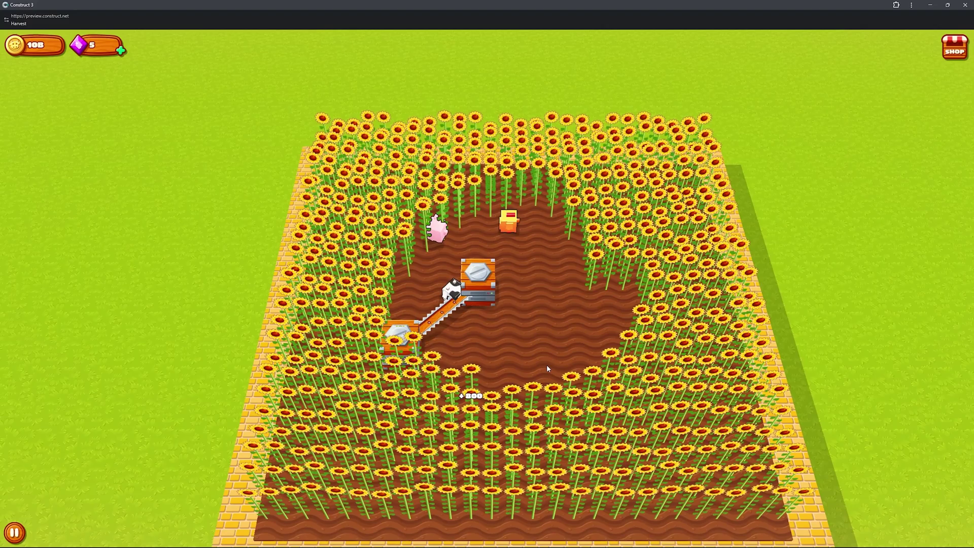
pyautogui.moveTo(544, 369)
pyautogui.mouseDown()
pyautogui.moveTo(568, 341)
pyautogui.moveTo(597, 399)
pyautogui.moveTo(594, 387)
pyautogui.mouseUp()
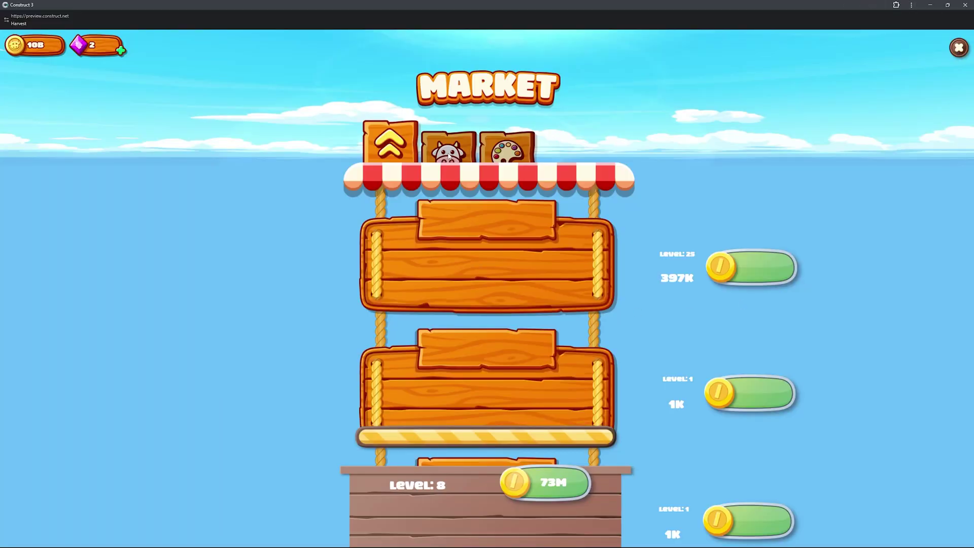
# Browse the skins, saws and other customization categories in the game's market, and close the market.
pyautogui.click(507, 149)
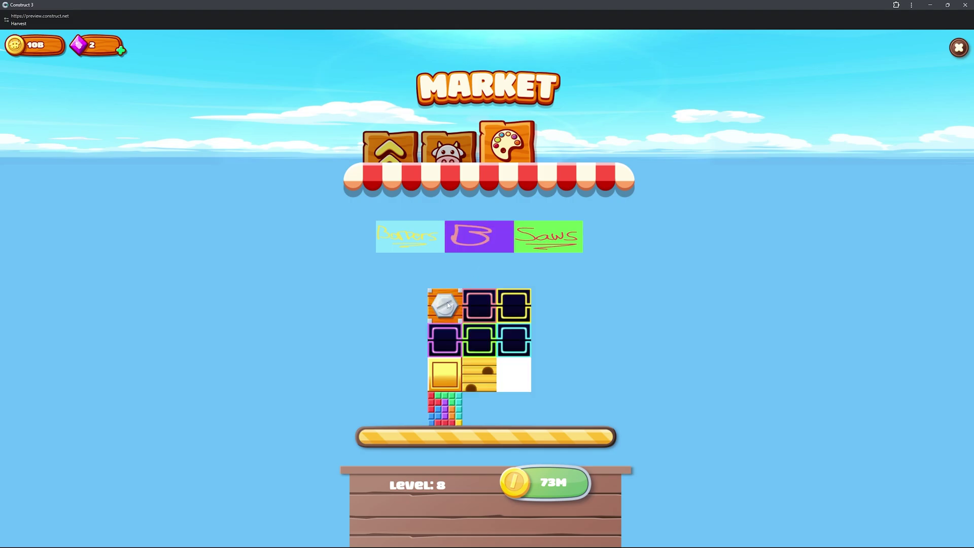
pyautogui.click(423, 237)
pyautogui.click(531, 238)
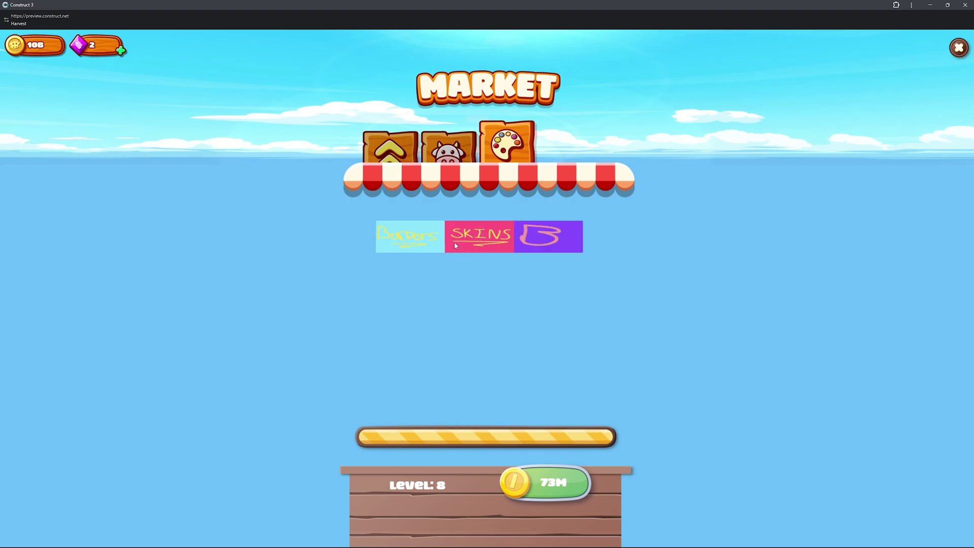
pyautogui.click(426, 239)
pyautogui.click(481, 237)
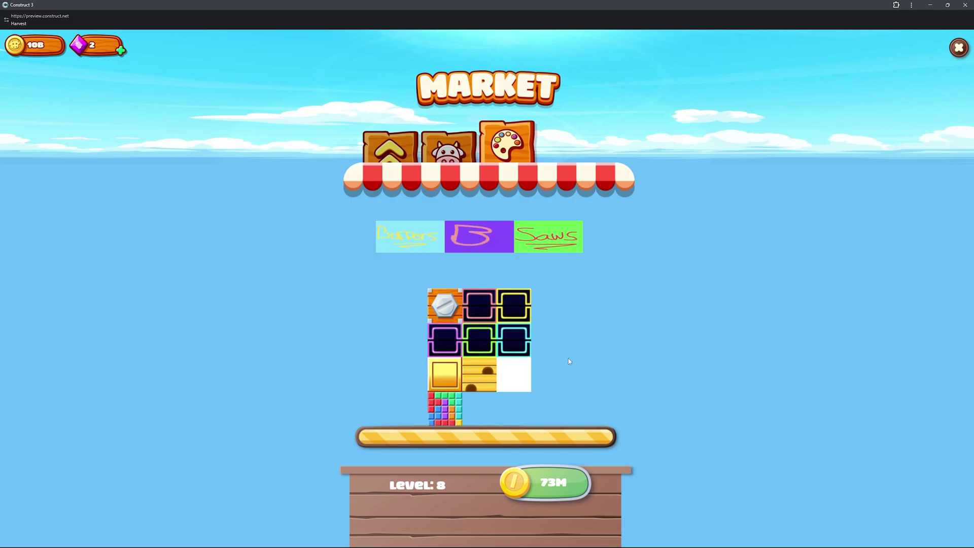
pyautogui.click(959, 47)
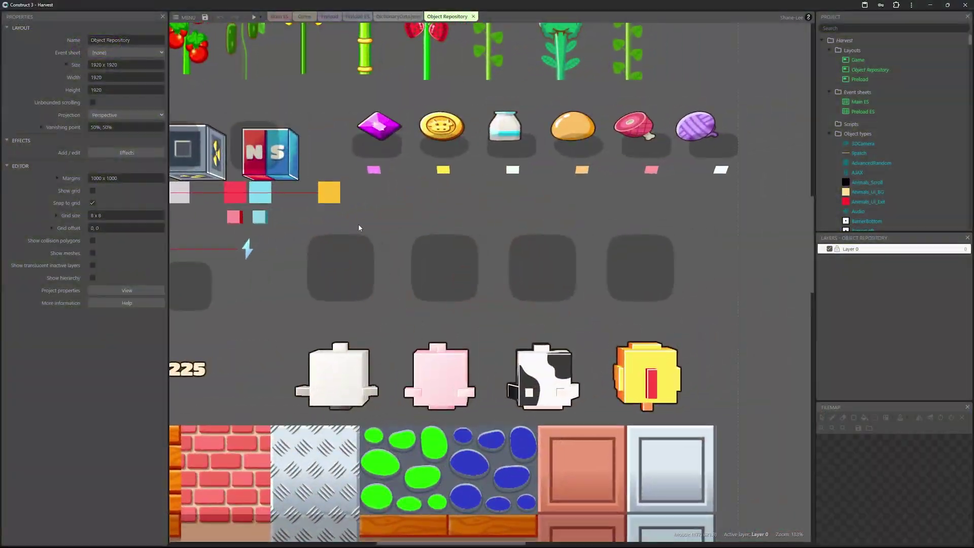
# Examine the drop items, their shadows and the 3D animals in the Object Repository layout.
pyautogui.click(363, 238)
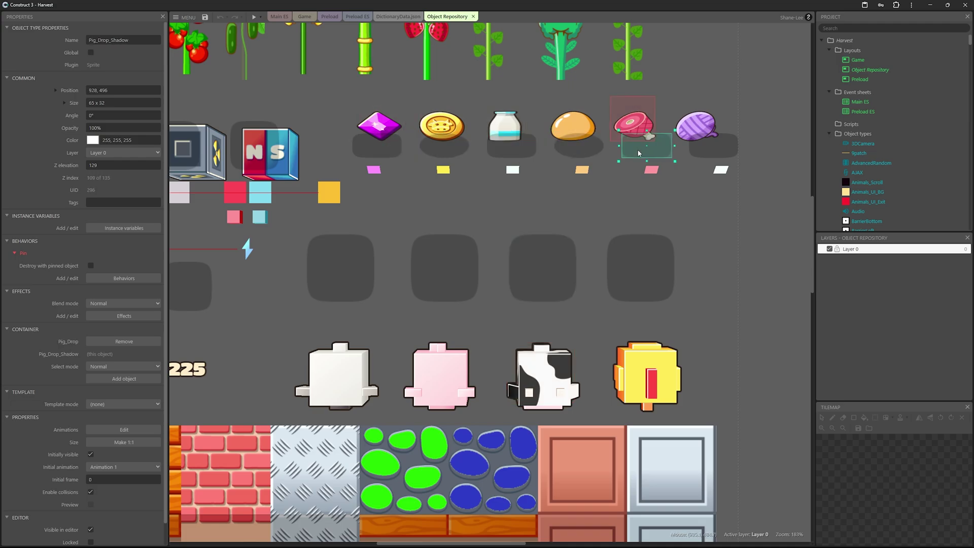
pyautogui.moveTo(363, 236); pyautogui.dragTo(454, 174, button='middle')
pyautogui.click(446, 181)
pyautogui.click(561, 231)
pyautogui.keyDown('ctrl'); pyautogui.scroll(-3, 455, 323); pyautogui.keyUp('ctrl')
pyautogui.keyDown('ctrl'); pyautogui.scroll(4, 453, 240); pyautogui.keyUp('ctrl')
pyautogui.moveTo(453, 240); pyautogui.dragTo(341, 255, button='middle')
pyautogui.keyDown('ctrl'); pyautogui.scroll(-1, 342, 254); pyautogui.keyUp('ctrl')
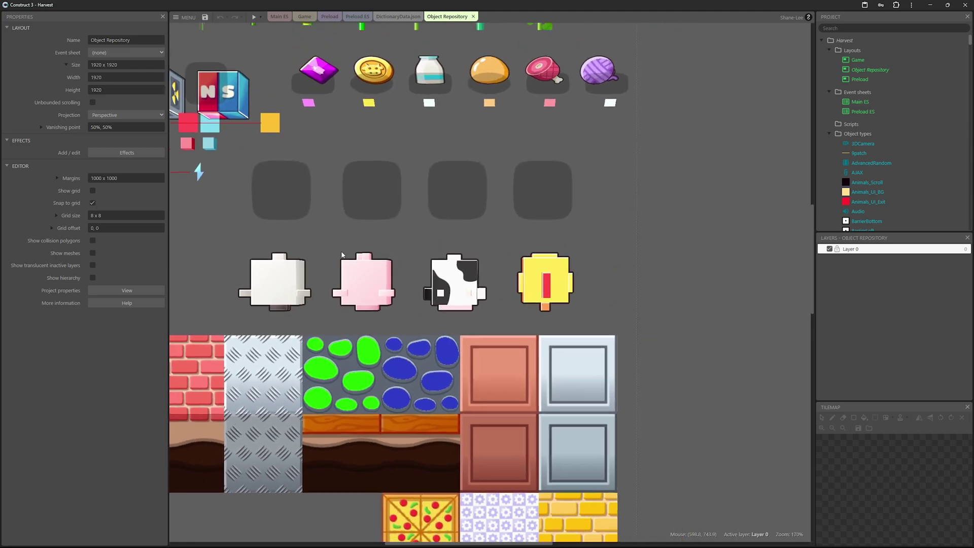
pyautogui.keyDown('ctrl'); pyautogui.scroll(-1, 355, 234); pyautogui.keyUp('ctrl')
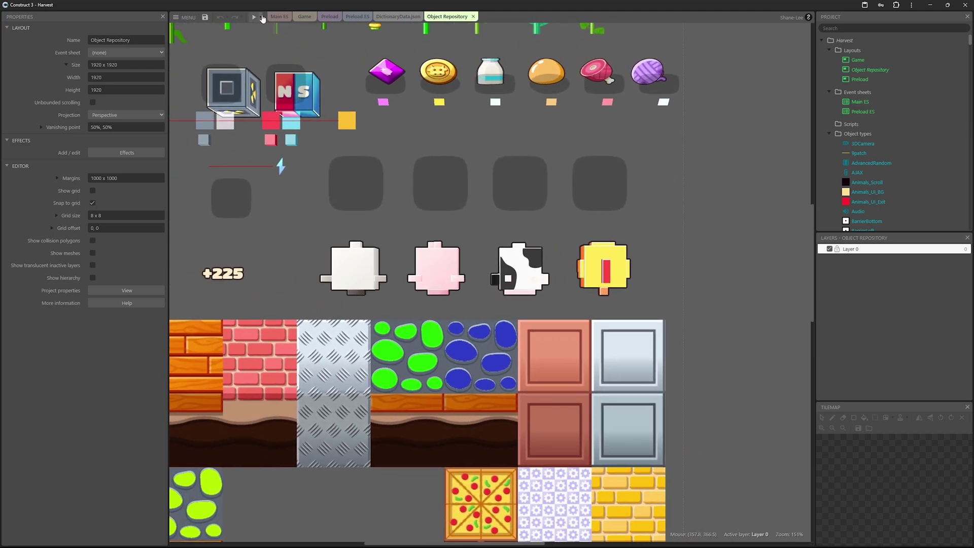
pyautogui.moveTo(341, 215); pyautogui.dragTo(363, 224, button='middle')
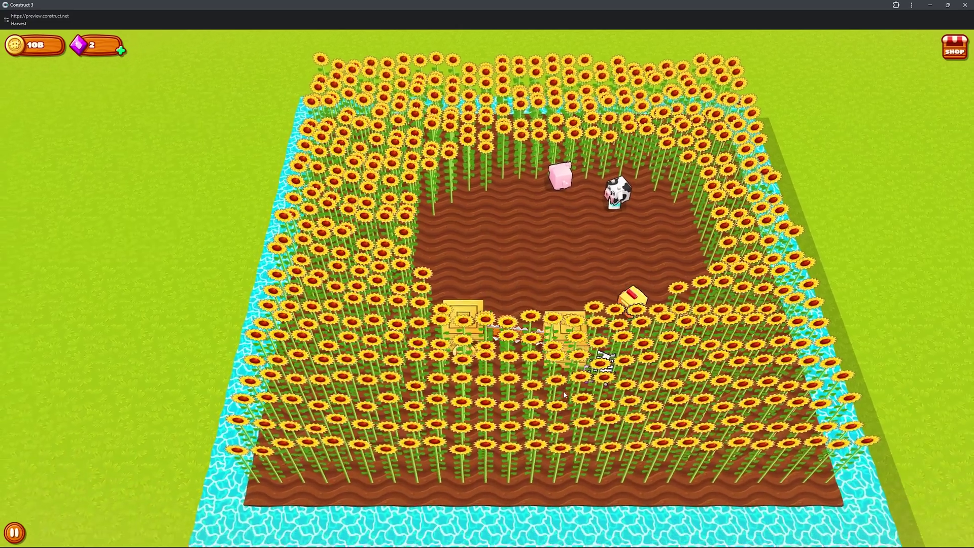
# Test the wooden block saw skin in the Harvest preview by cutting toward the field's water border.
pyautogui.click(566, 391)
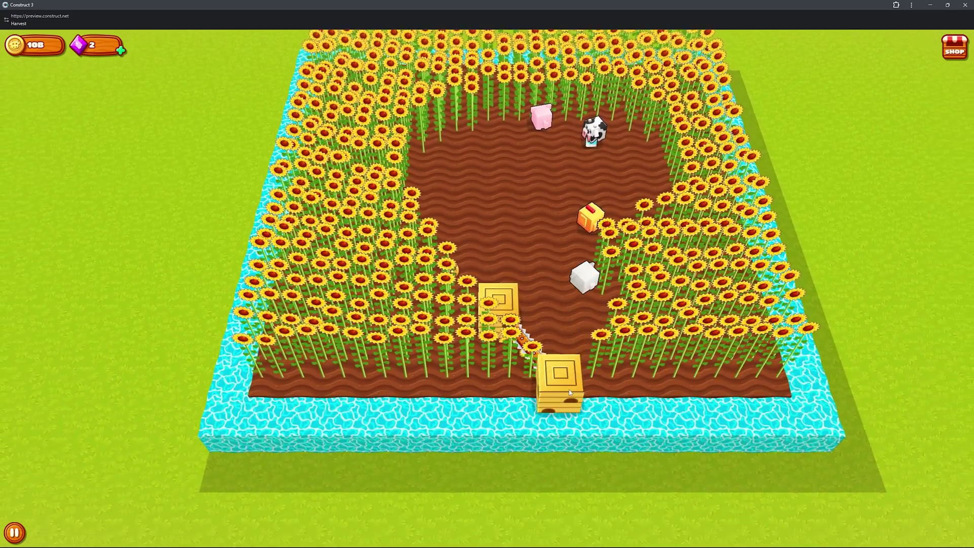
pyautogui.moveTo(570, 392); pyautogui.dragTo(530, 324)
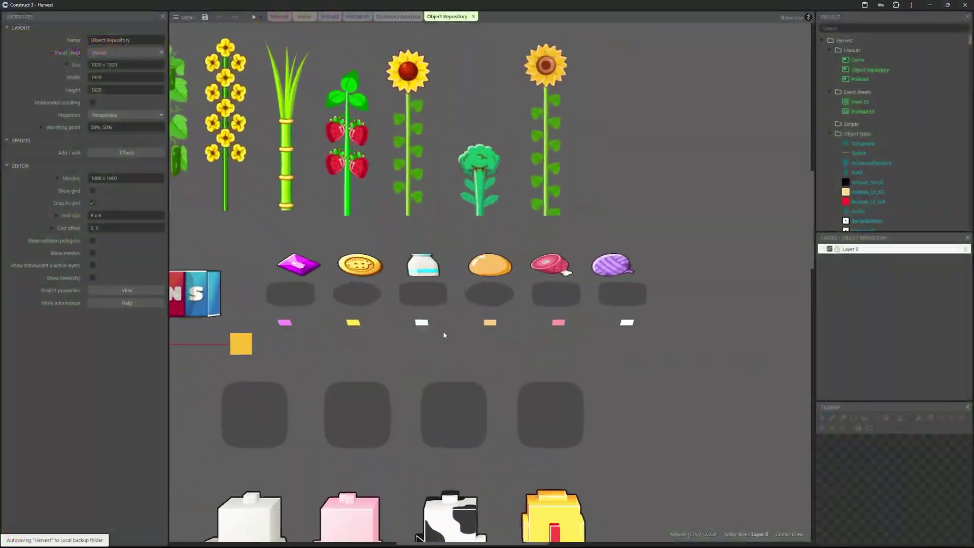
# View the bottom face image of the purple gem drop in the 3D shape editor, and close the editor.
pyautogui.keyDown('ctrl'); pyautogui.scroll(2, 444, 335); pyautogui.keyUp('ctrl')
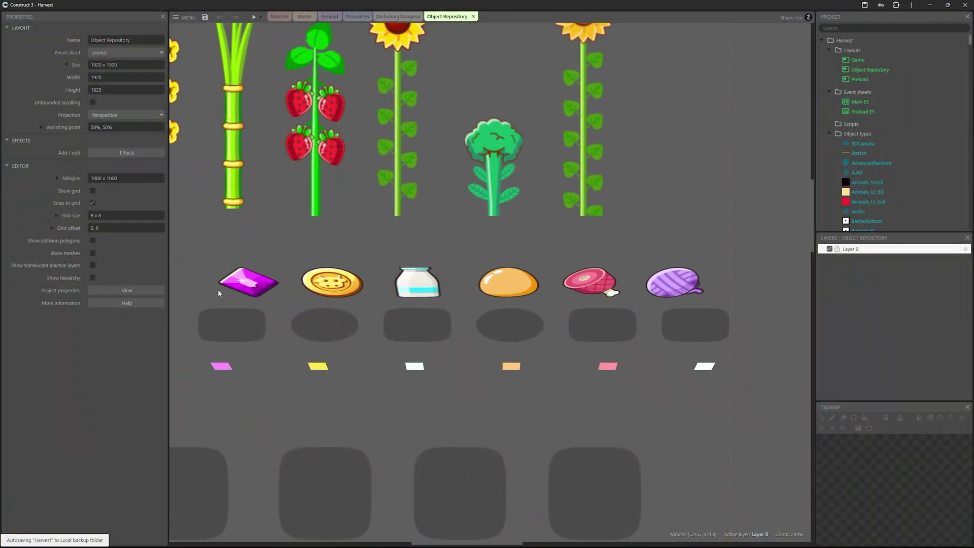
pyautogui.doubleClick(244, 274)
pyautogui.click(461, 500)
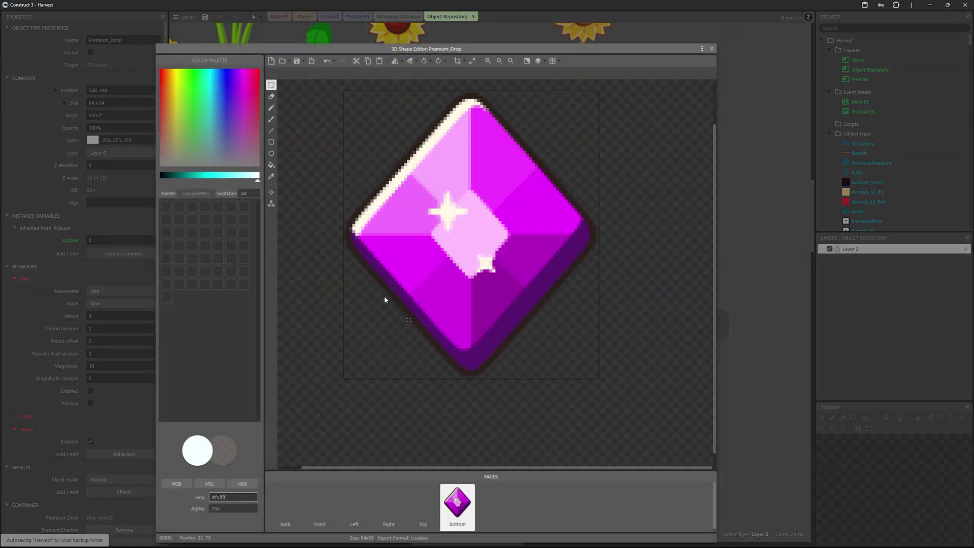
pyautogui.click(712, 48)
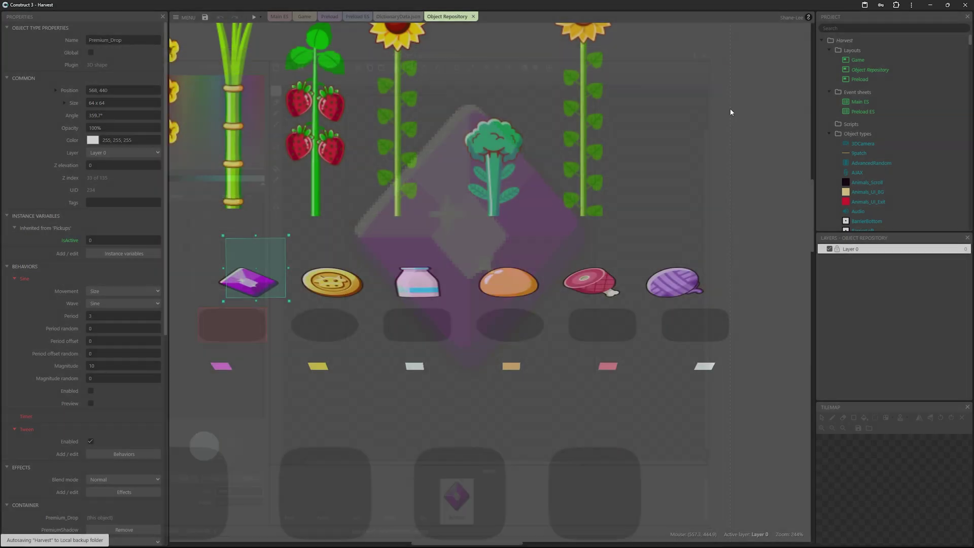
# Review the available Shape options for the purple gem drop and select the coin drop.
pyautogui.scroll(-7, 37, 176)
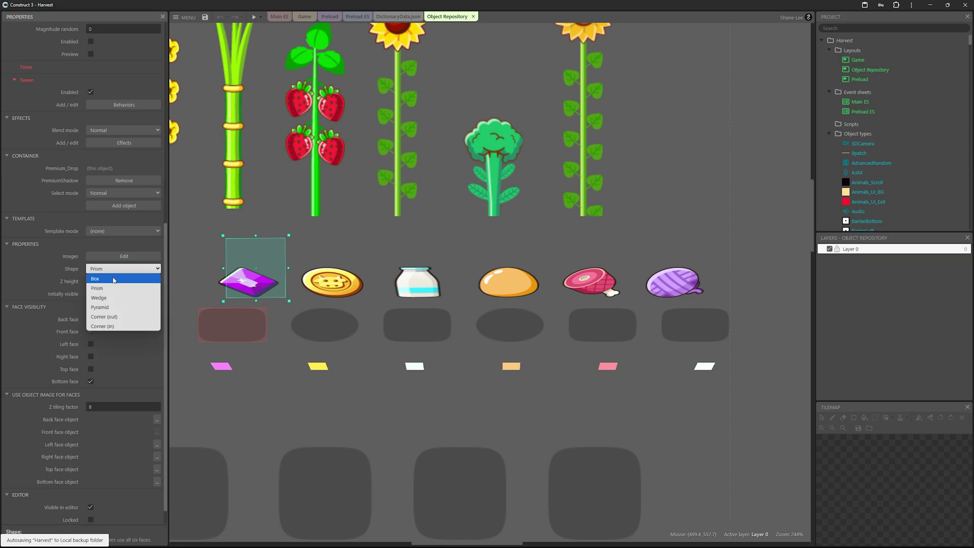
pyautogui.click(333, 287)
pyautogui.moveTo(332, 287); pyautogui.dragTo(420, 292, button='middle')
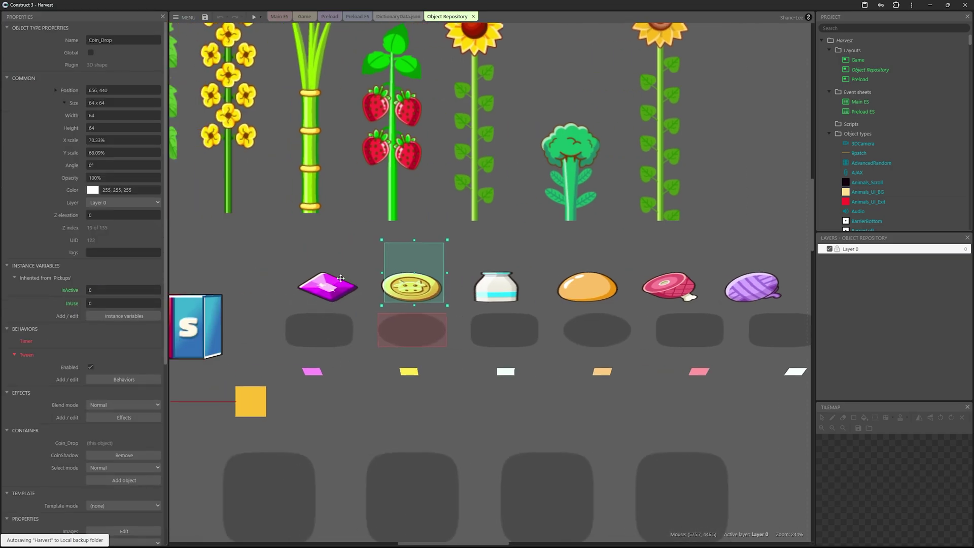
# Try changing the visibility of the purple gem drop's left, right and top faces, and undo the changes.
pyautogui.click(330, 287)
pyautogui.scroll(-6, 74, 389)
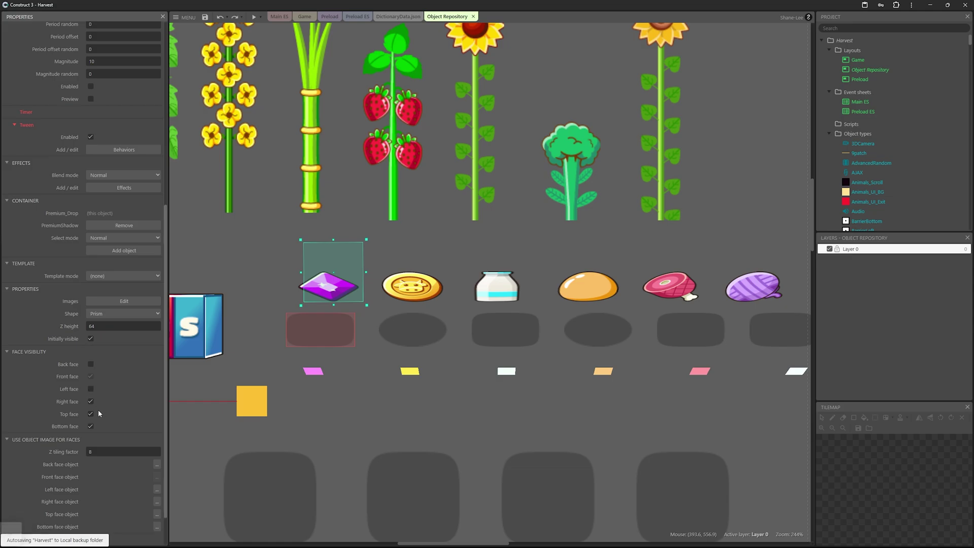
pyautogui.click(91, 414)
pyautogui.click(91, 402)
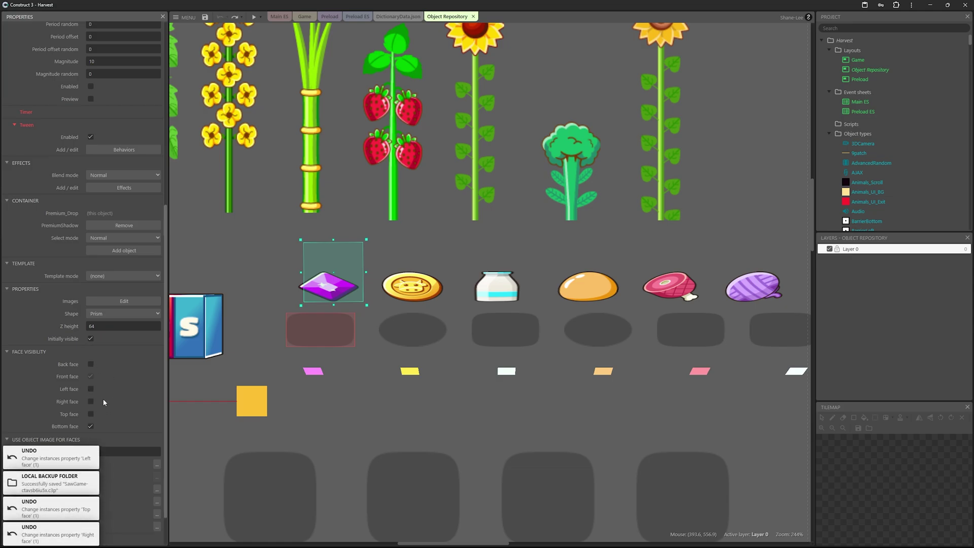
pyautogui.scroll(-1, 104, 402)
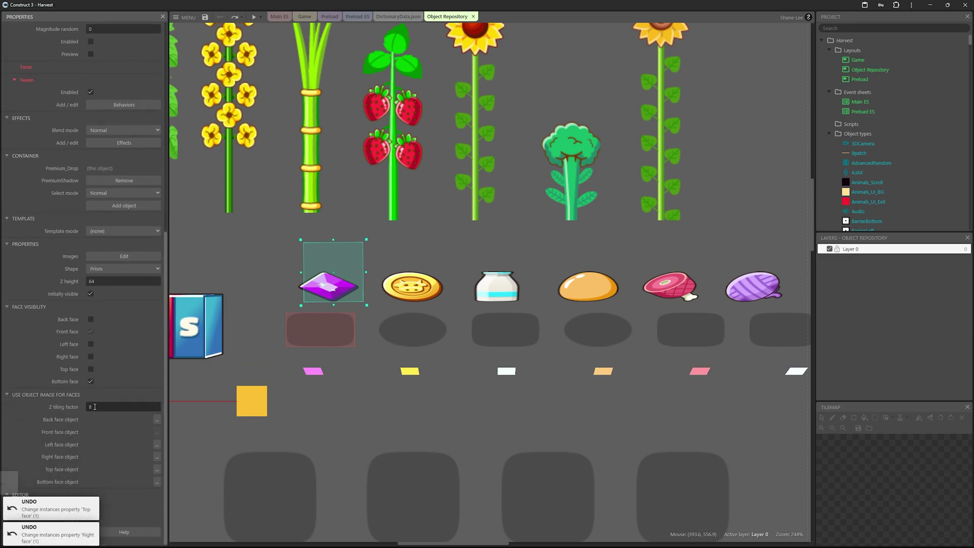
# Switch to the Harvest preview and cut the sunflower field with the multicoloured block saw skin.
pyautogui.click(399, 411)
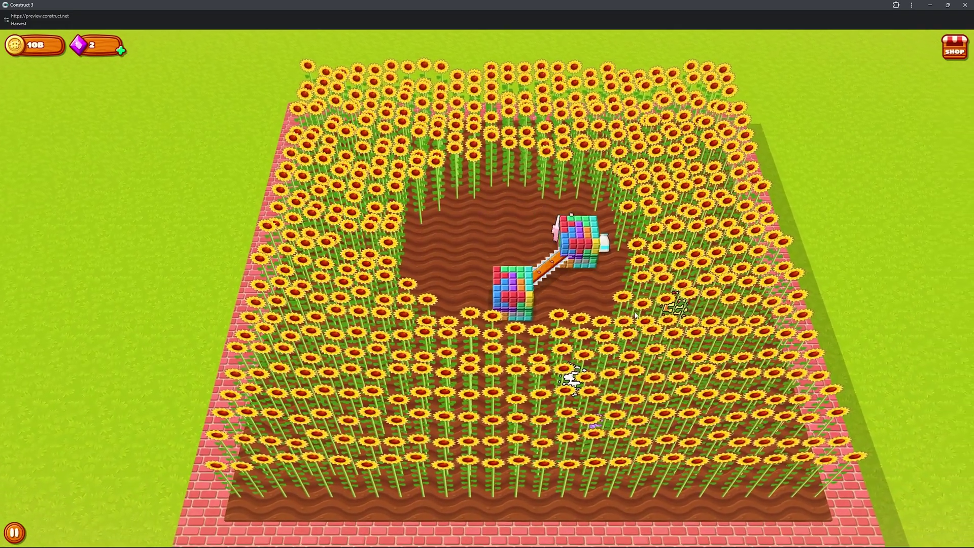
pyautogui.click(628, 353)
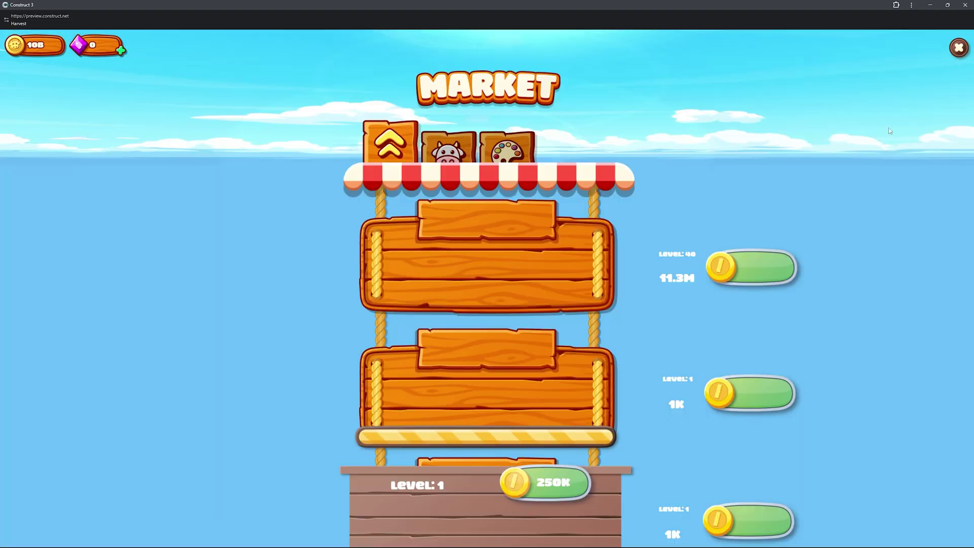
# Buy the chicken from the Market's animal section, return to the field, and cut a clearing in the corn.
pyautogui.click(449, 148)
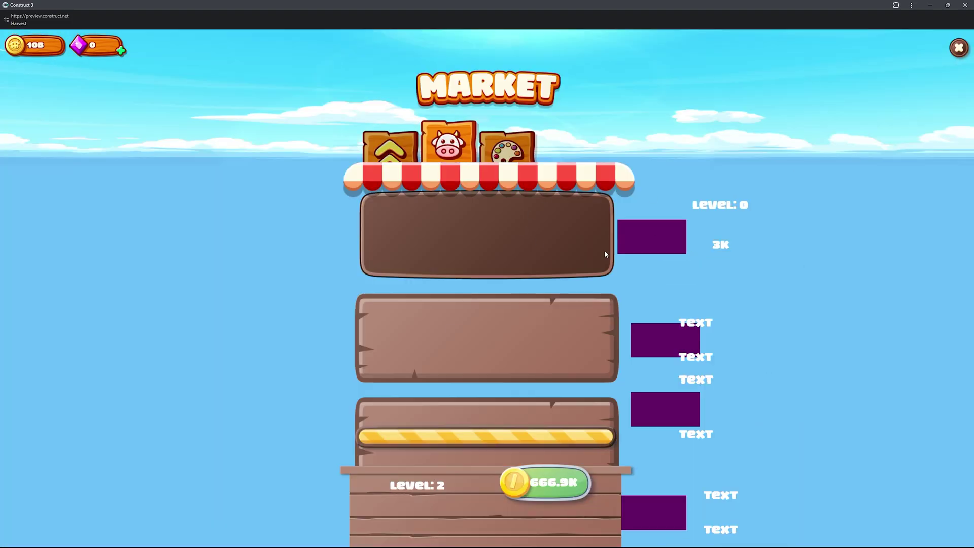
pyautogui.click(965, 46)
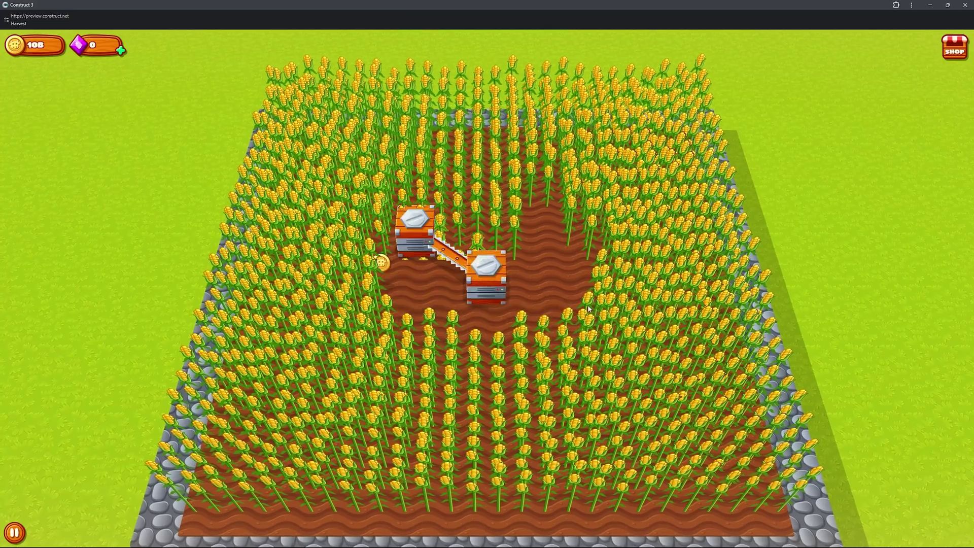
pyautogui.click(589, 295)
pyautogui.click(586, 290)
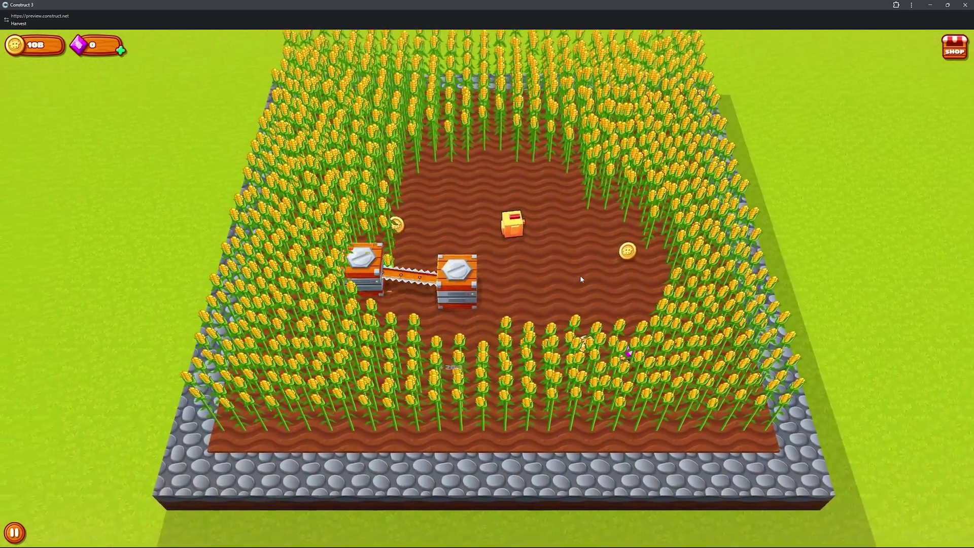
pyautogui.click(580, 273)
pyautogui.click(581, 252)
pyautogui.click(609, 248)
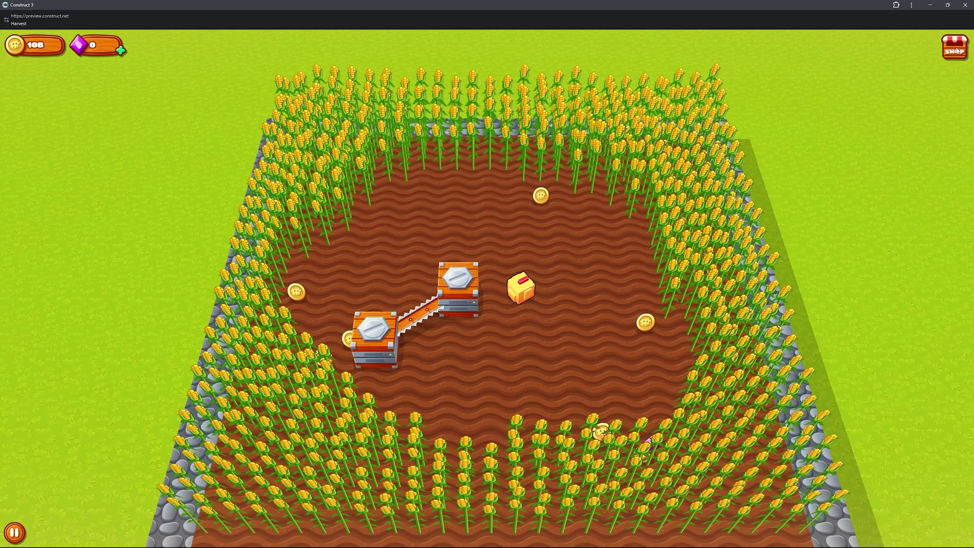
# Buy the pig and the cow from the Market's animal section and return to the field.
pyautogui.click(954, 47)
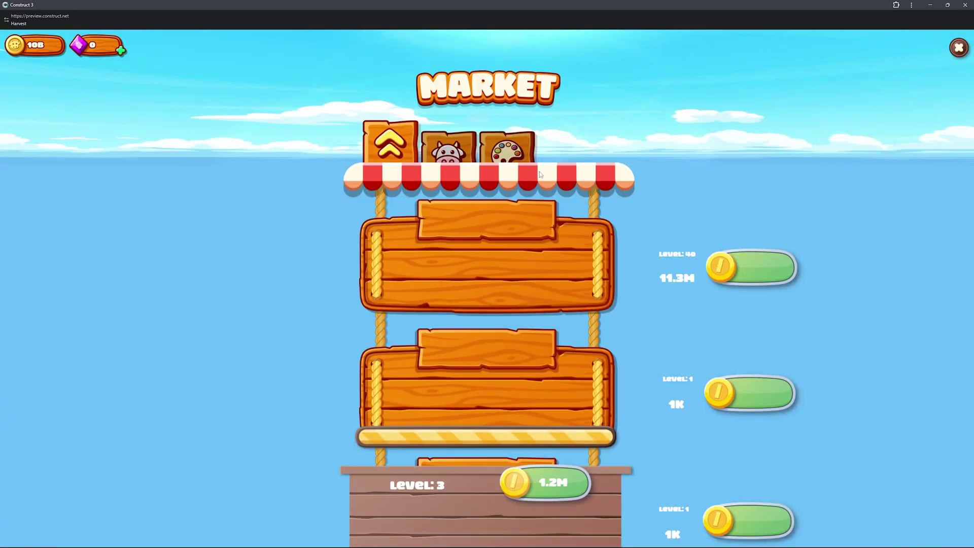
pyautogui.click(510, 150)
pyautogui.click(449, 148)
pyautogui.click(958, 47)
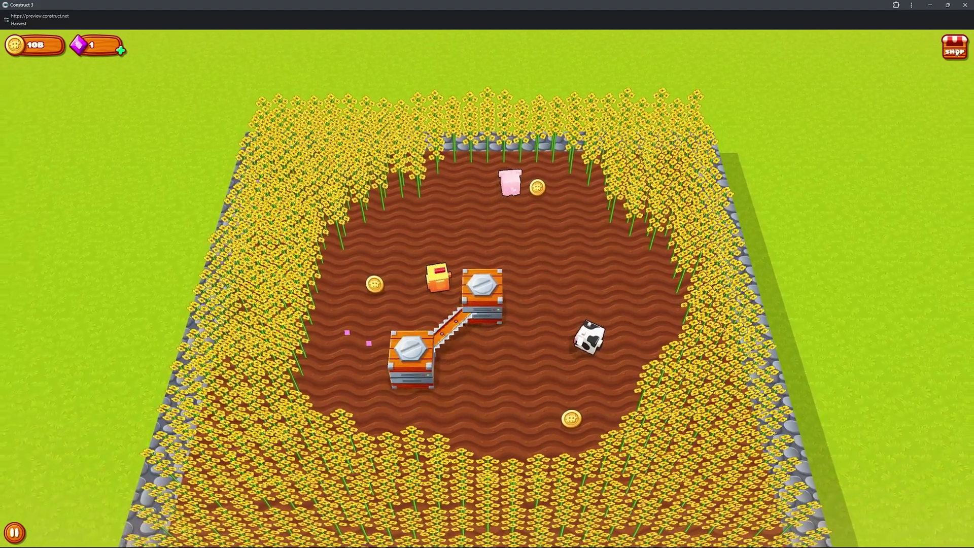
# Buy the sheep from the Market's animal section, upgrade the crop to level 6, and return to the field.
pyautogui.click(956, 53)
pyautogui.click(473, 150)
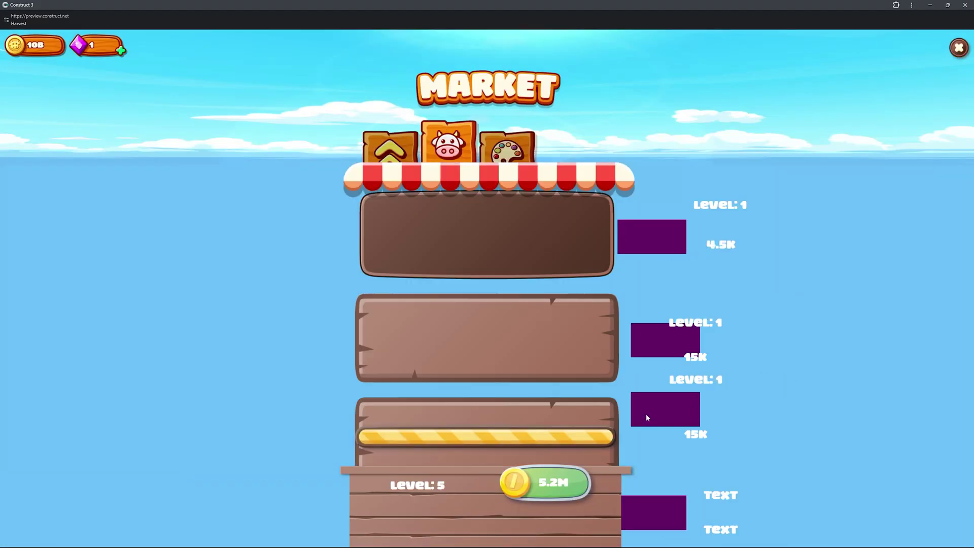
pyautogui.click(958, 48)
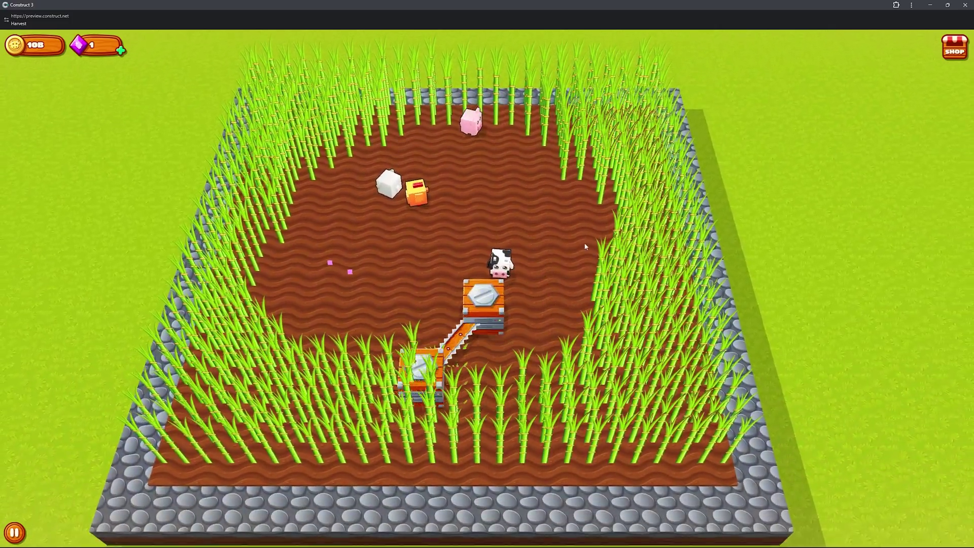
# Apply the magenta cracked border and the multicoloured block saw skin from the Market's cosmetics, and return to the field.
pyautogui.click(945, 59)
pyautogui.click(506, 150)
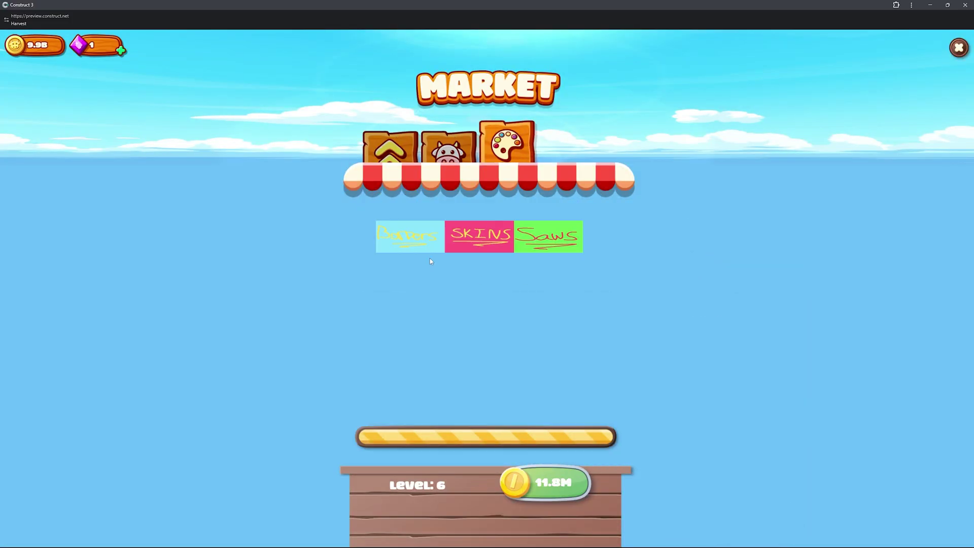
pyautogui.click(426, 235)
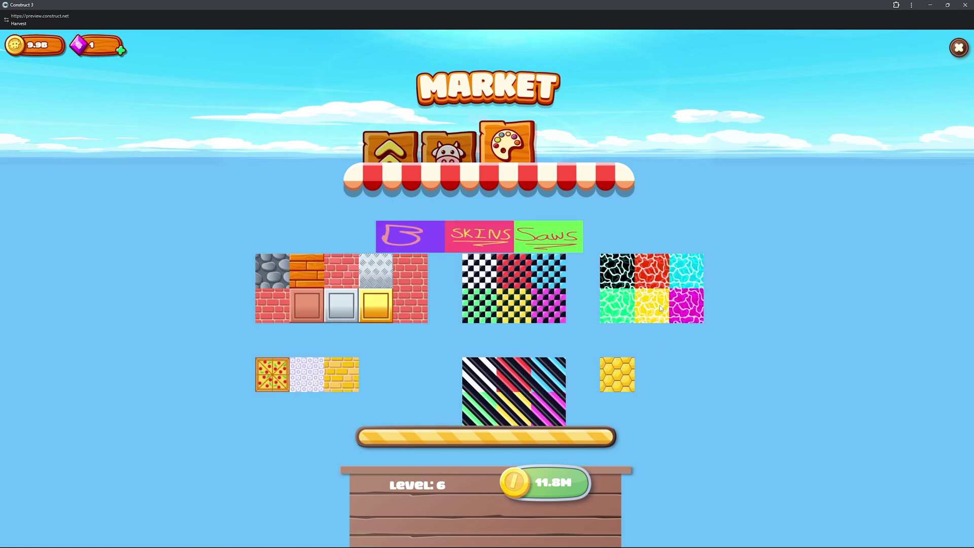
pyautogui.click(686, 305)
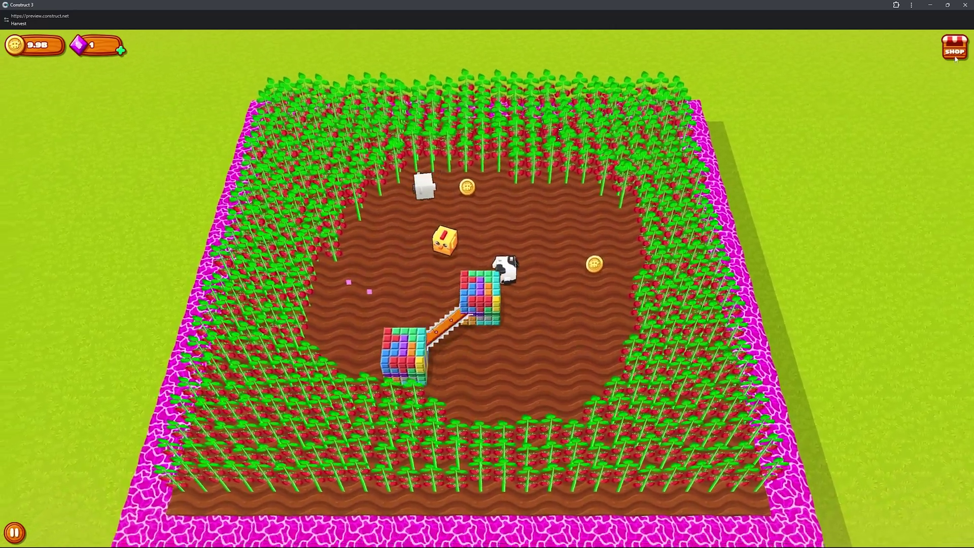
# Apply the pizza border and the plain white saw skin from the Market's cosmetics, and return to the field.
pyautogui.click(954, 47)
pyautogui.click(507, 143)
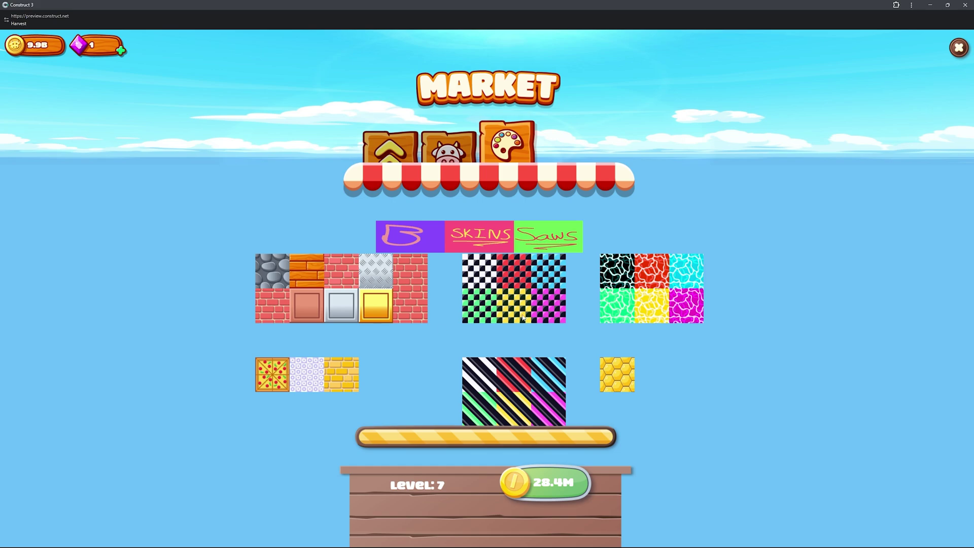
pyautogui.click(449, 154)
pyautogui.click(393, 148)
pyautogui.click(500, 145)
pyautogui.click(477, 235)
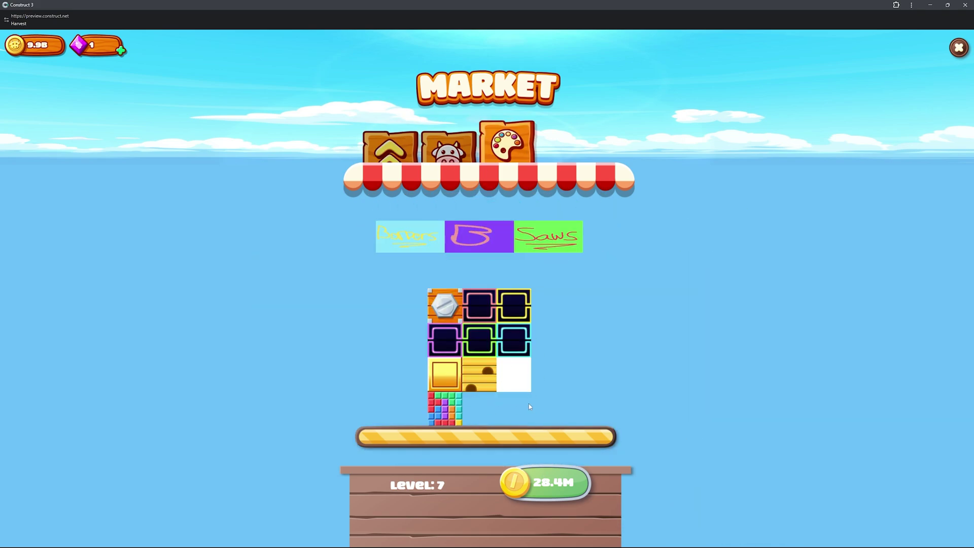
pyautogui.click(960, 47)
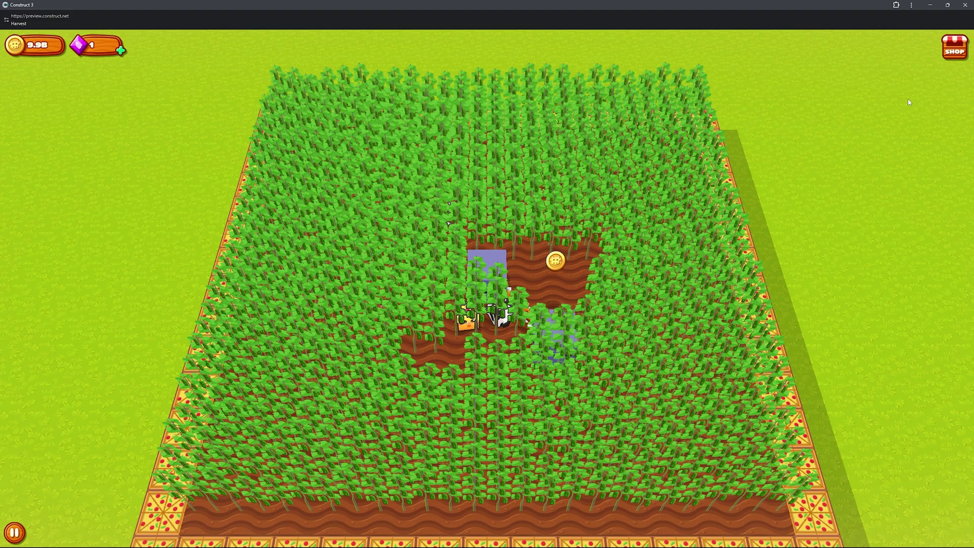
# Test the plain saw skin by cutting the leafy green crop inside the pizza border.
pyautogui.click(624, 368)
pyautogui.click(624, 368)
pyautogui.click(616, 363)
pyautogui.click(609, 359)
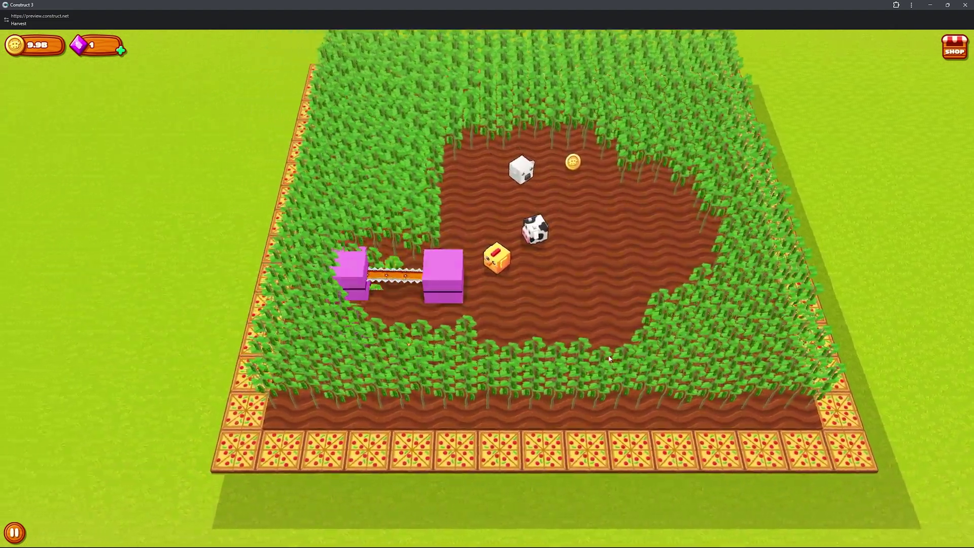